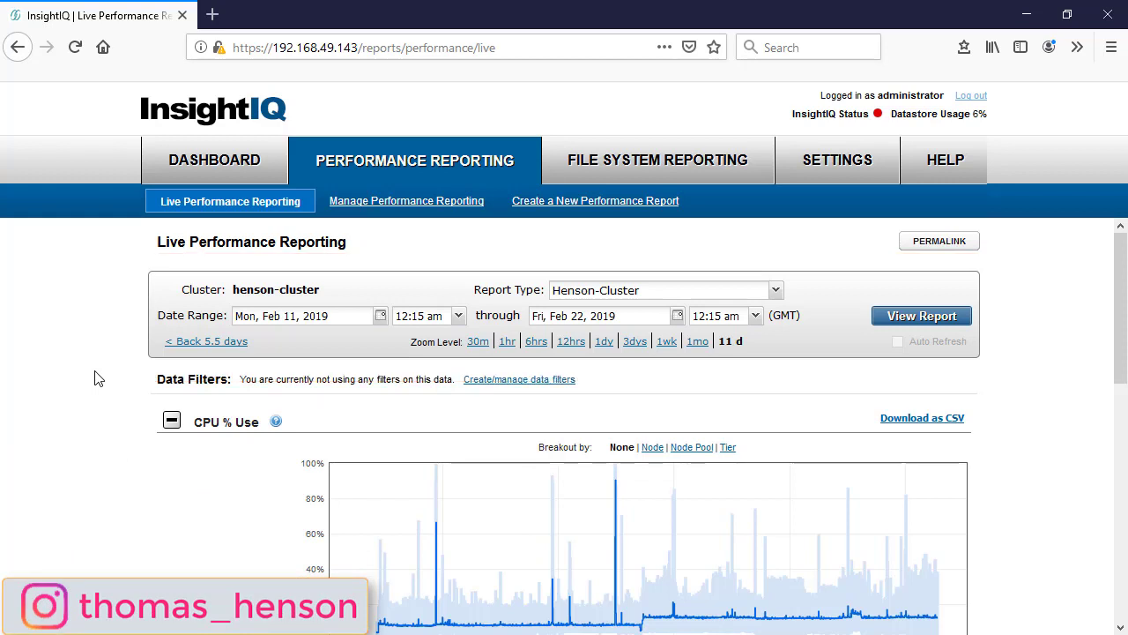
- Scroll down the henson-cluster CPU % Use chart for Feb 11–22, 2019
{"action": "scroll", "coordinate": [97, 377], "scroll_direction": "down", "scroll_amount": 3}
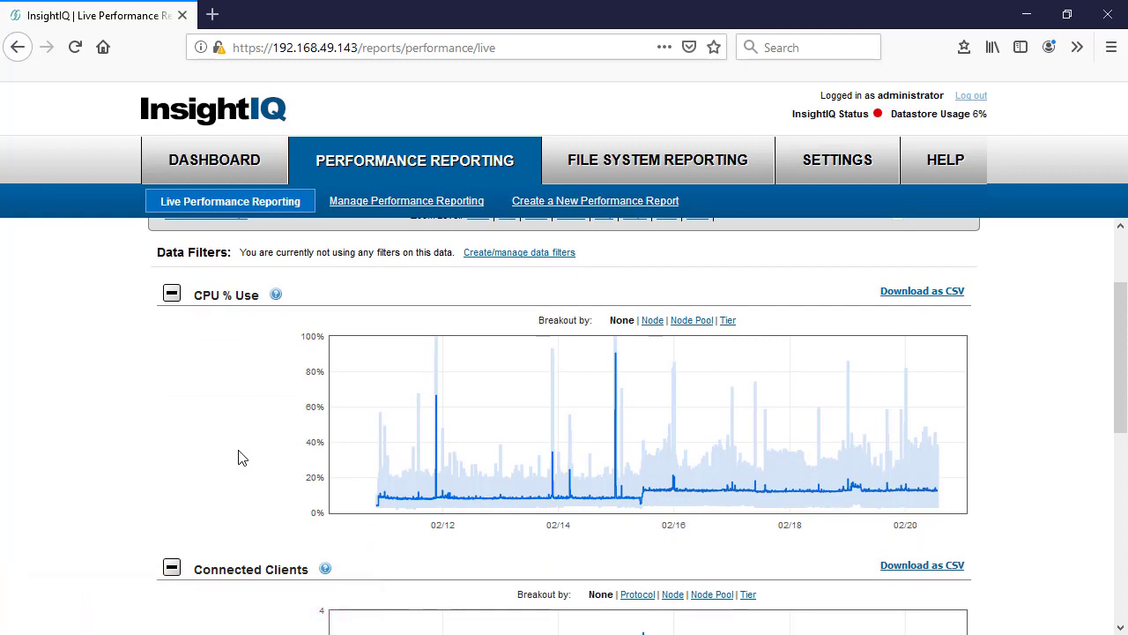
- Look over the CPU % Use, Connected Clients and External Network Throughput charts, then open the data filter editor
{"action": "scroll", "coordinate": [238, 455], "scroll_direction": "down", "scroll_amount": 1}
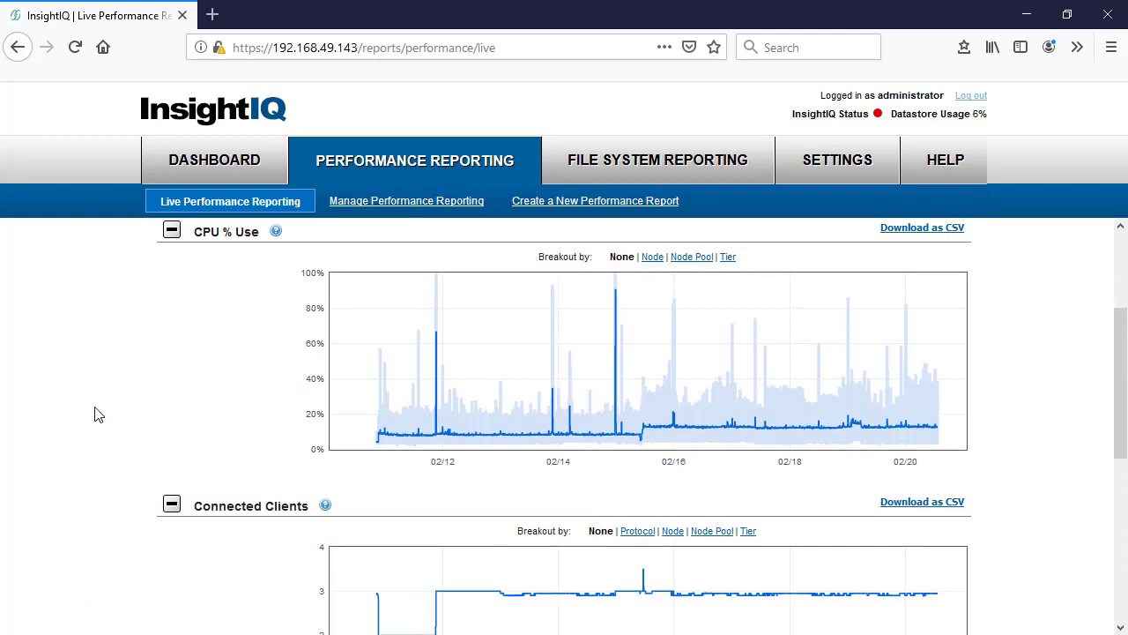
{"action": "scroll", "coordinate": [99, 413], "scroll_direction": "up", "scroll_amount": 3}
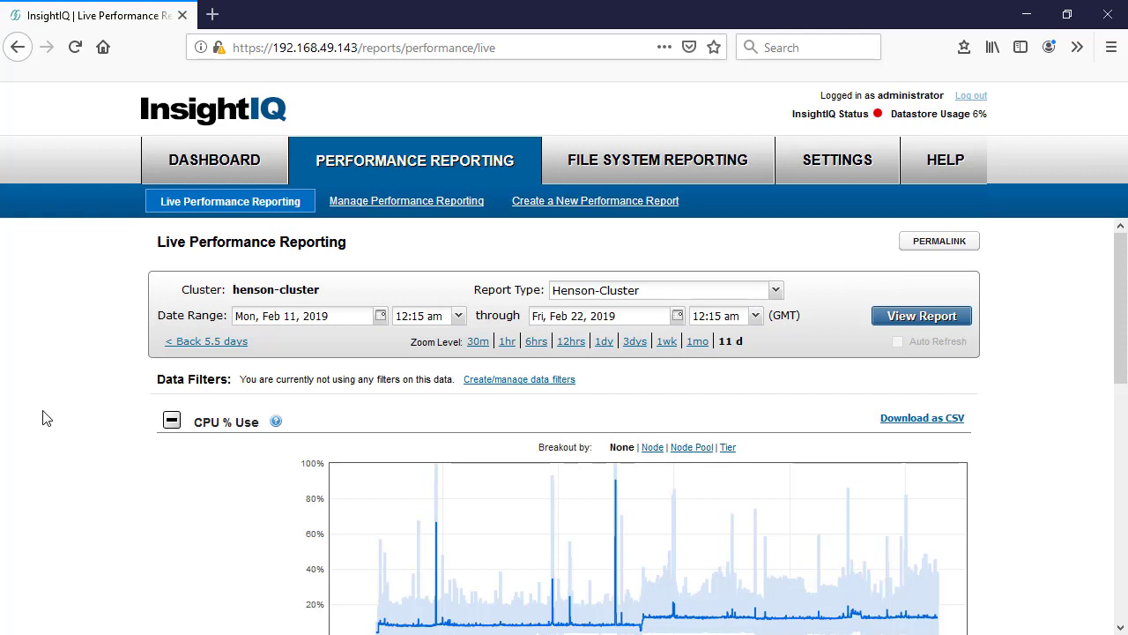
{"action": "scroll", "coordinate": [47, 418], "scroll_direction": "down", "scroll_amount": 5}
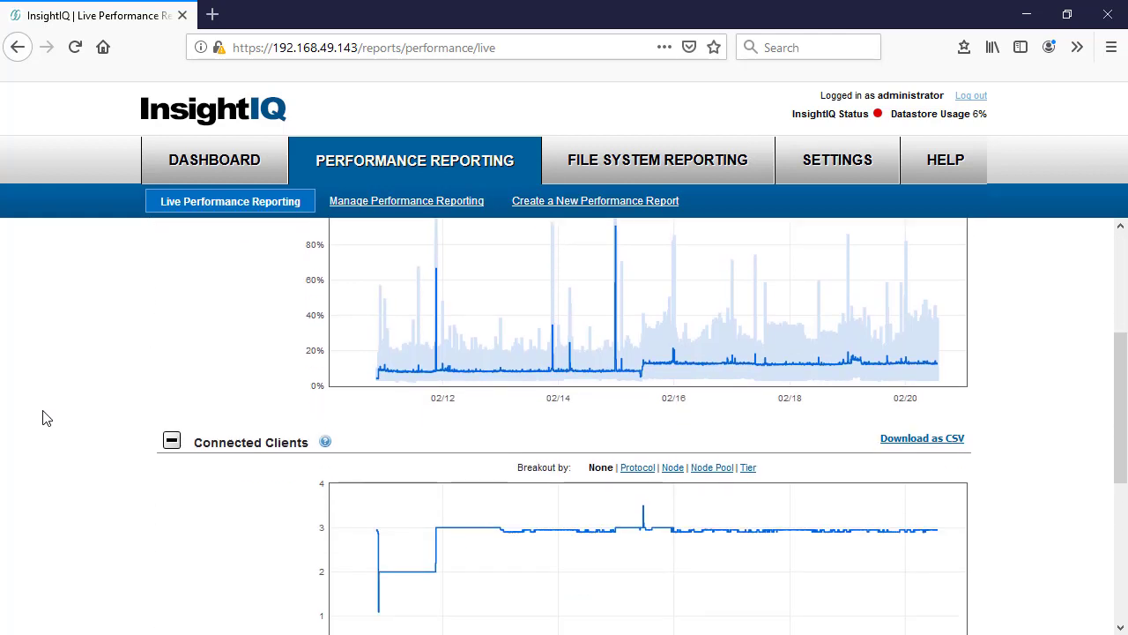
{"action": "scroll", "coordinate": [47, 418], "scroll_direction": "down", "scroll_amount": 3}
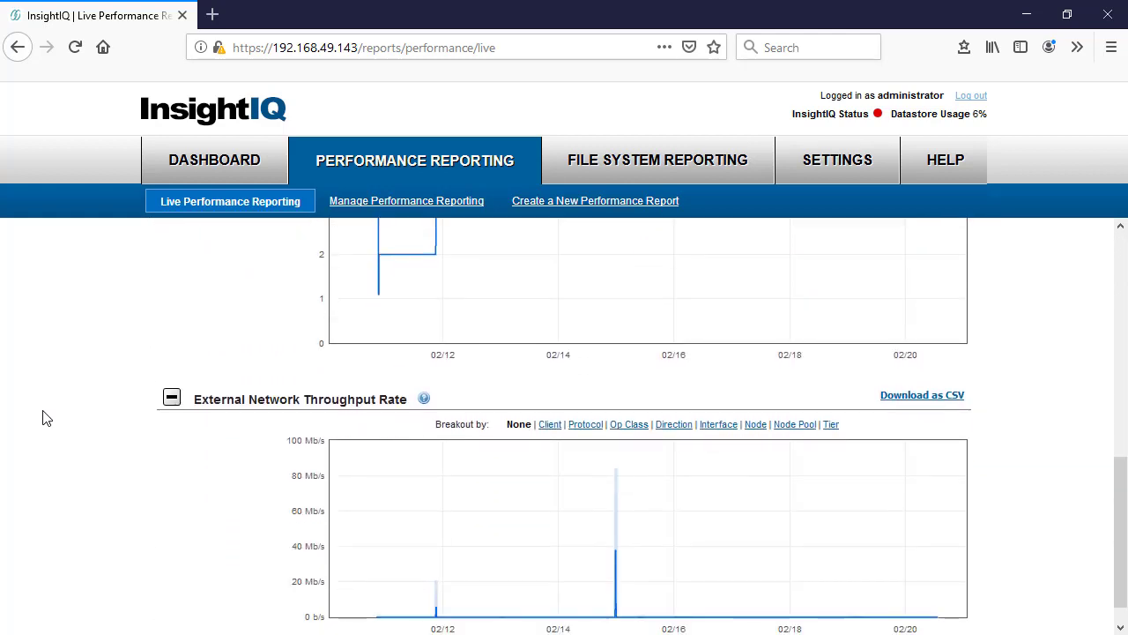
{"action": "scroll", "coordinate": [52, 417], "scroll_direction": "down", "scroll_amount": 1}
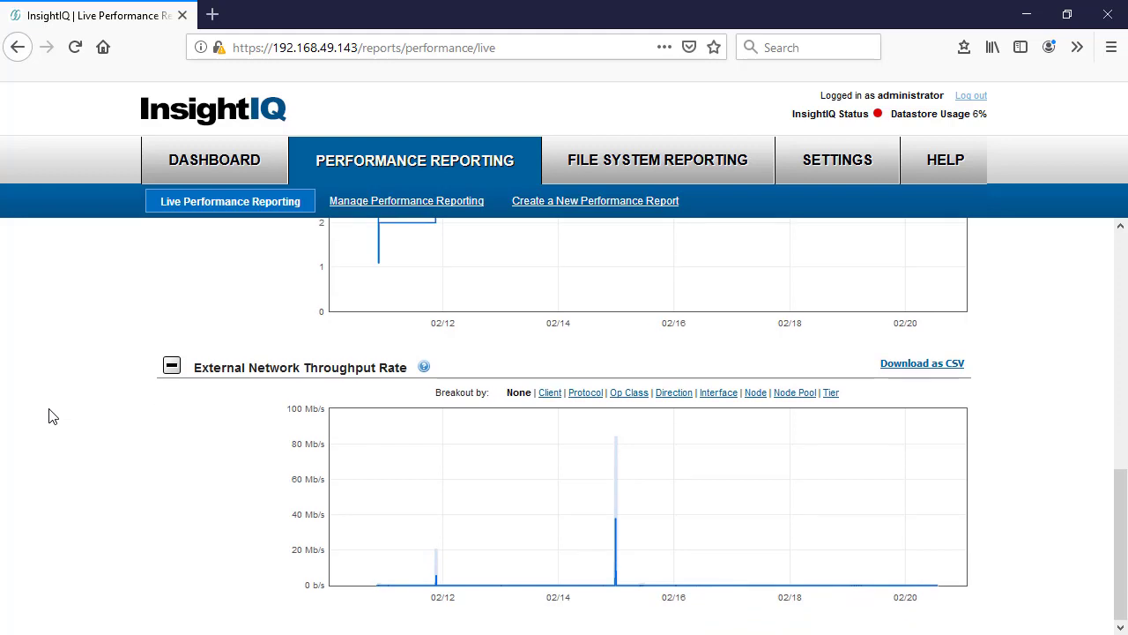
{"action": "scroll", "coordinate": [50, 415], "scroll_direction": "up", "scroll_amount": 10}
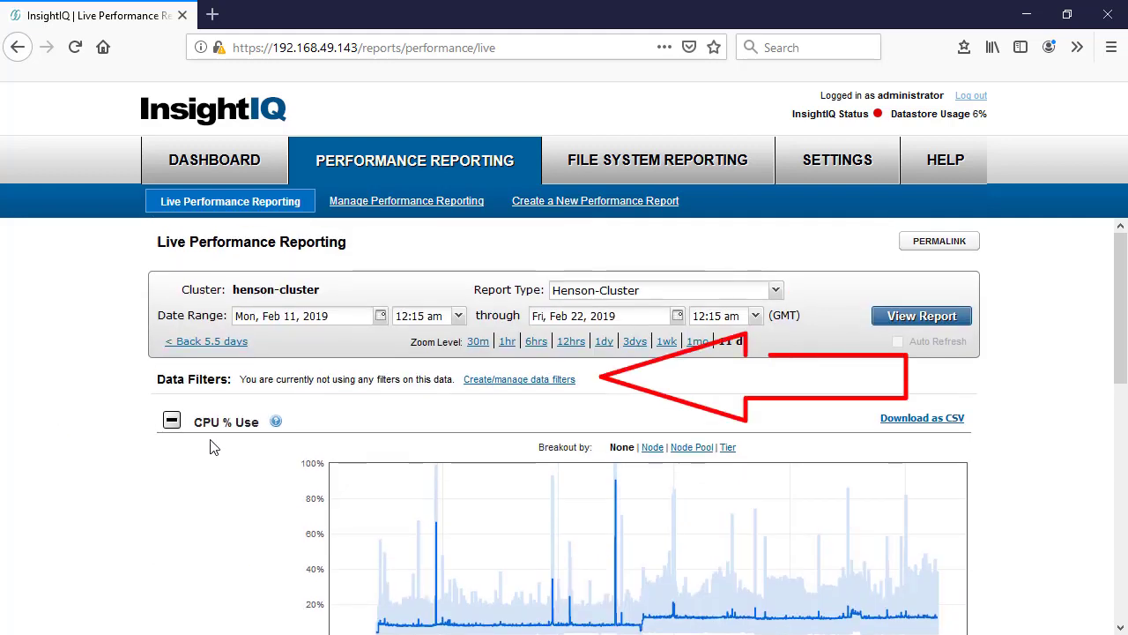
{"action": "left_click", "coordinate": [554, 381]}
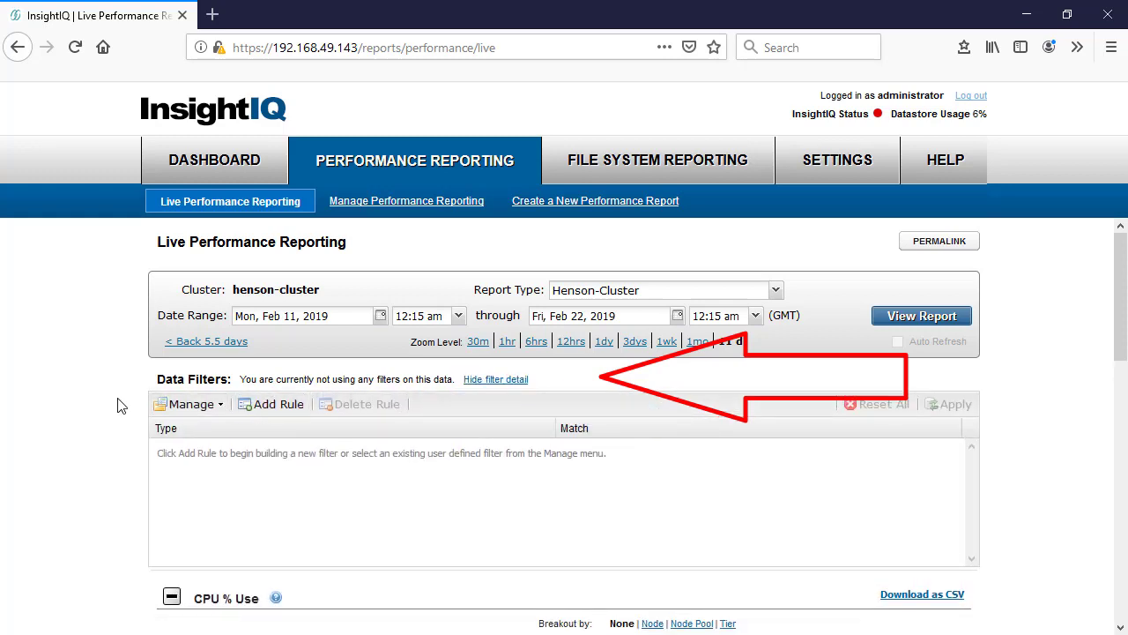
{"action": "left_click", "coordinate": [776, 292]}
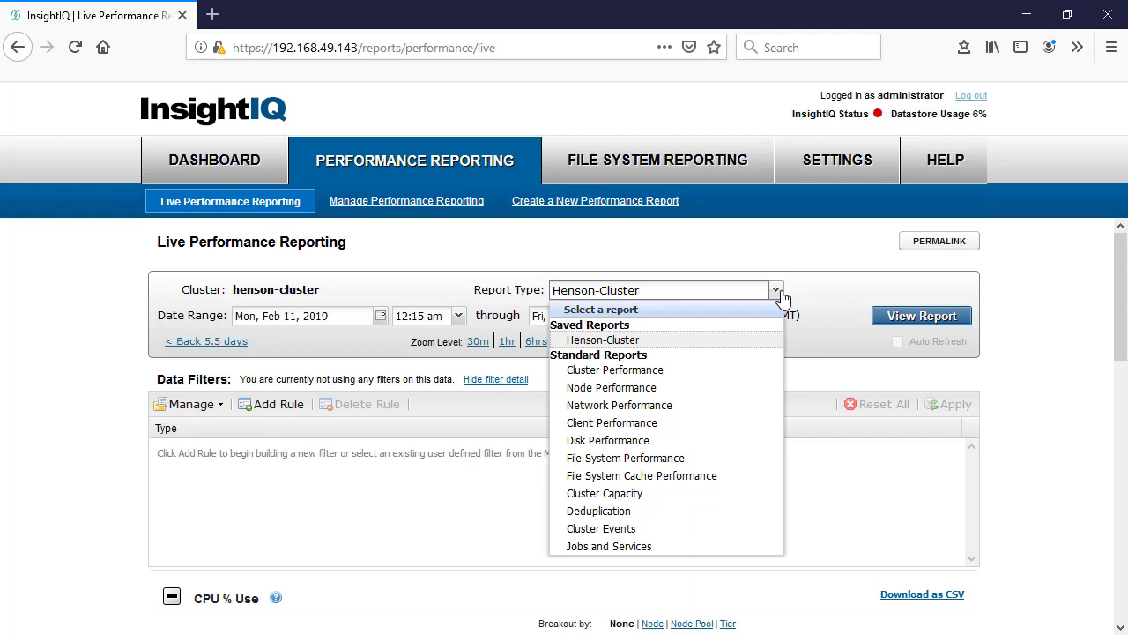
{"action": "left_click", "coordinate": [85, 349]}
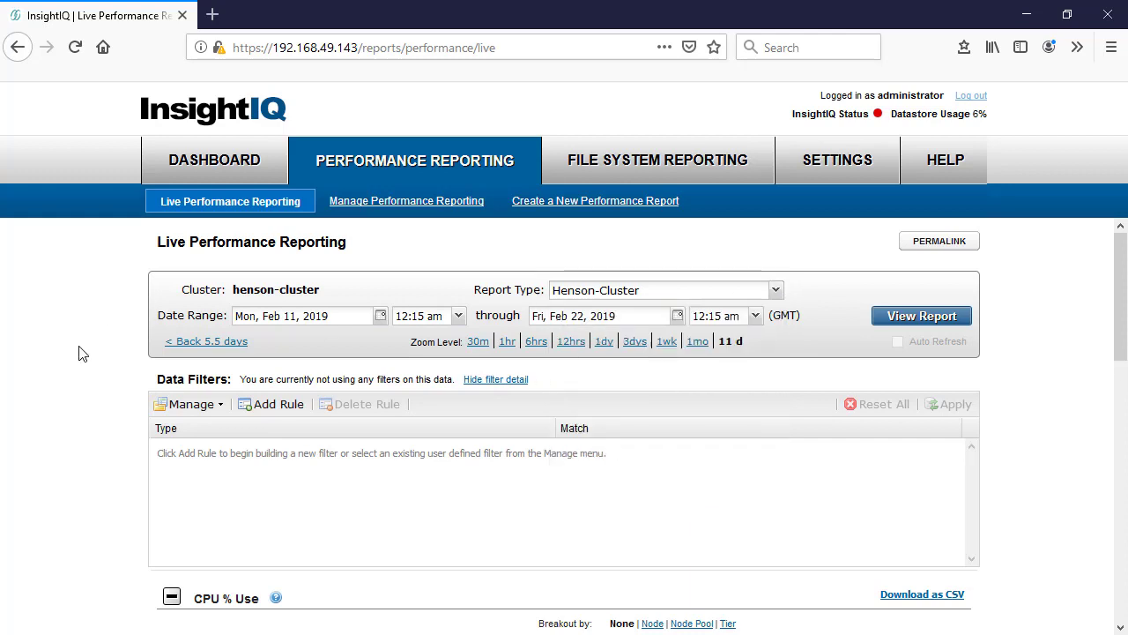
{"action": "left_click", "coordinate": [282, 410]}
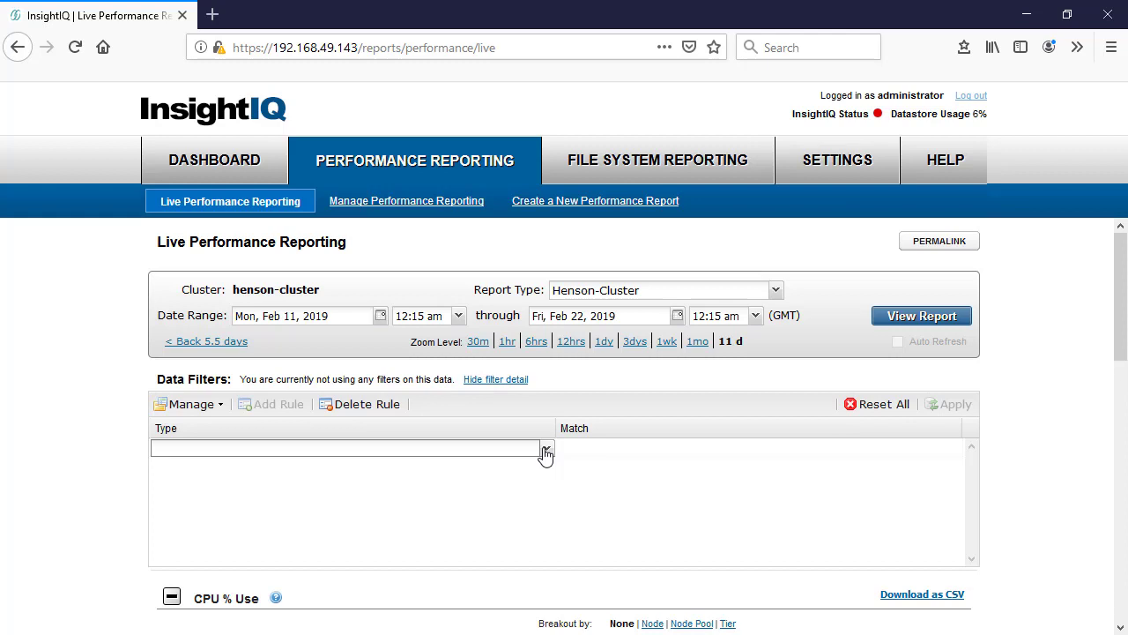
{"action": "left_click", "coordinate": [111, 518]}
{"action": "scroll", "coordinate": [112, 514], "scroll_direction": "down", "scroll_amount": 5}
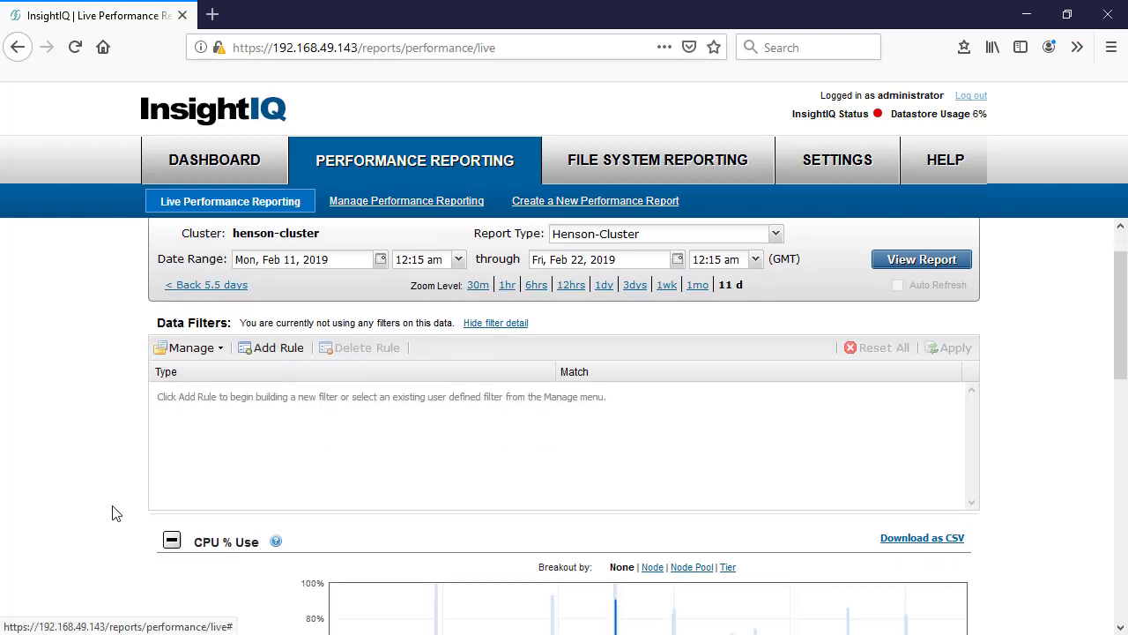
{"action": "scroll", "coordinate": [112, 514], "scroll_direction": "down", "scroll_amount": 3}
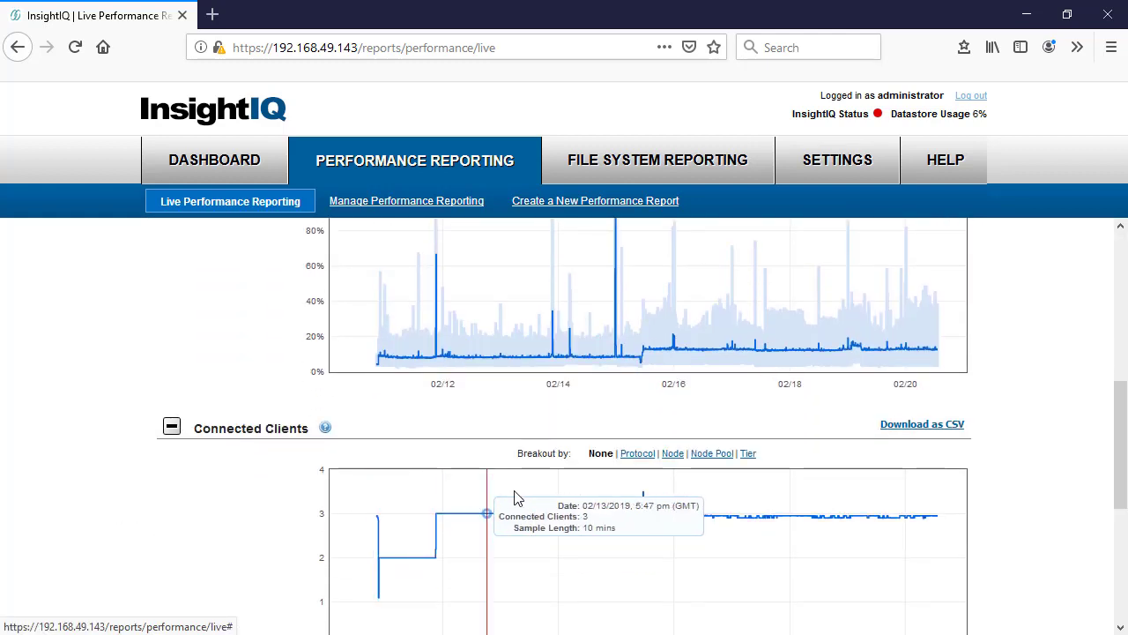
{"action": "scroll", "coordinate": [519, 498], "scroll_direction": "up", "scroll_amount": 2}
{"action": "scroll", "coordinate": [518, 498], "scroll_direction": "down", "scroll_amount": 3}
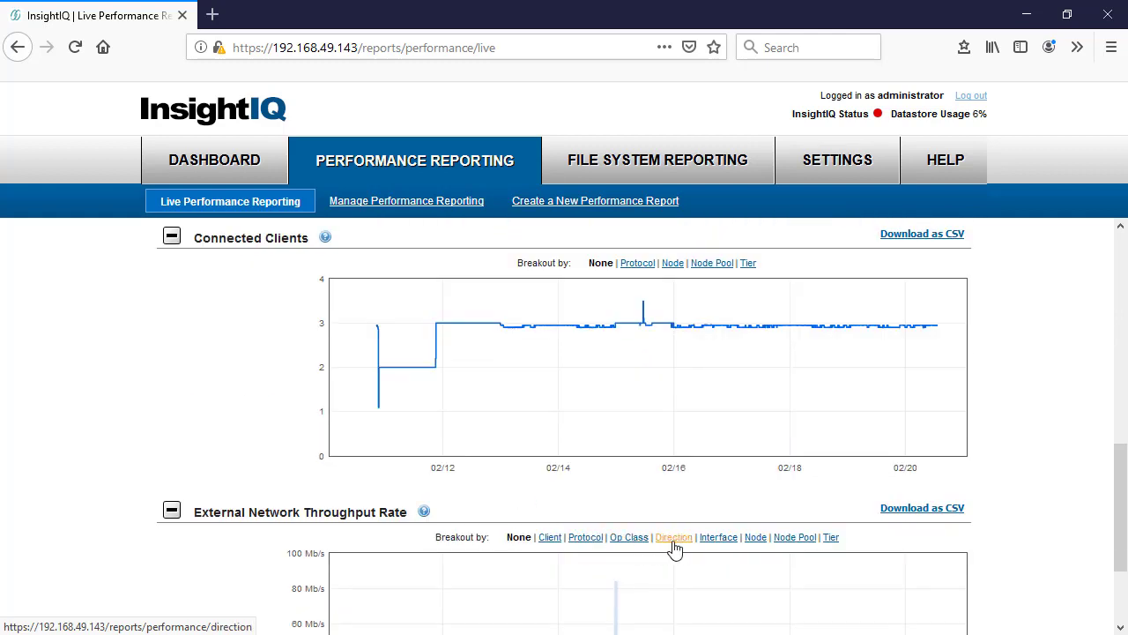
- Break out External Network Throughput Rate by Client, showing five client IPs led by 192.168.49.1 at 46.2%
{"action": "left_click", "coordinate": [550, 538]}
{"action": "scroll", "coordinate": [55, 423], "scroll_direction": "down", "scroll_amount": 3}
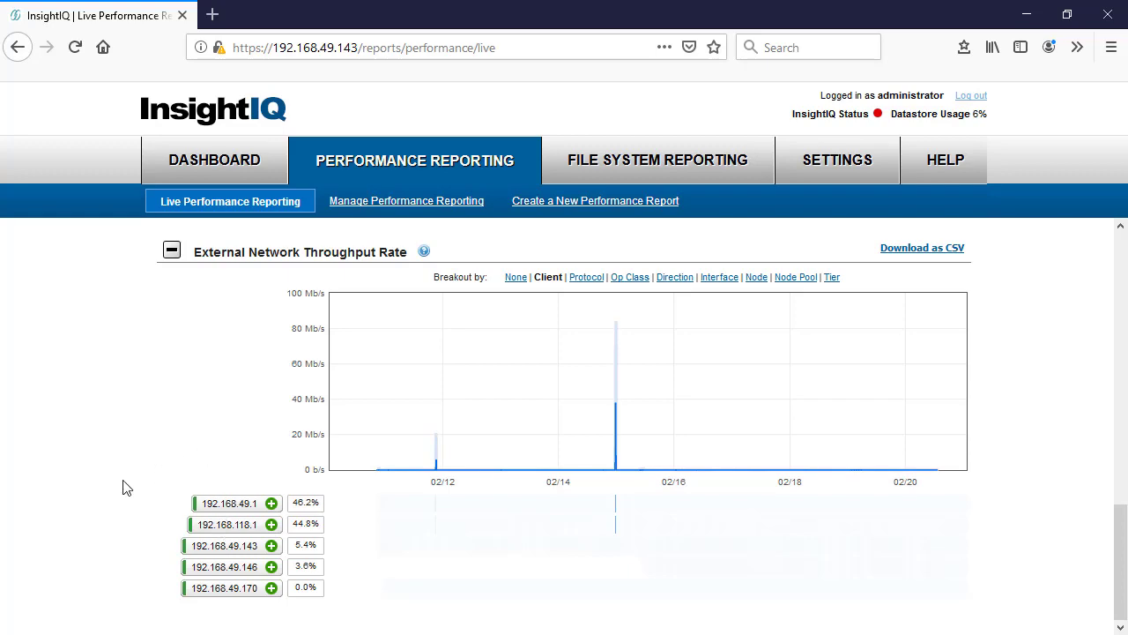
{"action": "scroll", "coordinate": [126, 488], "scroll_direction": "up", "scroll_amount": 15}
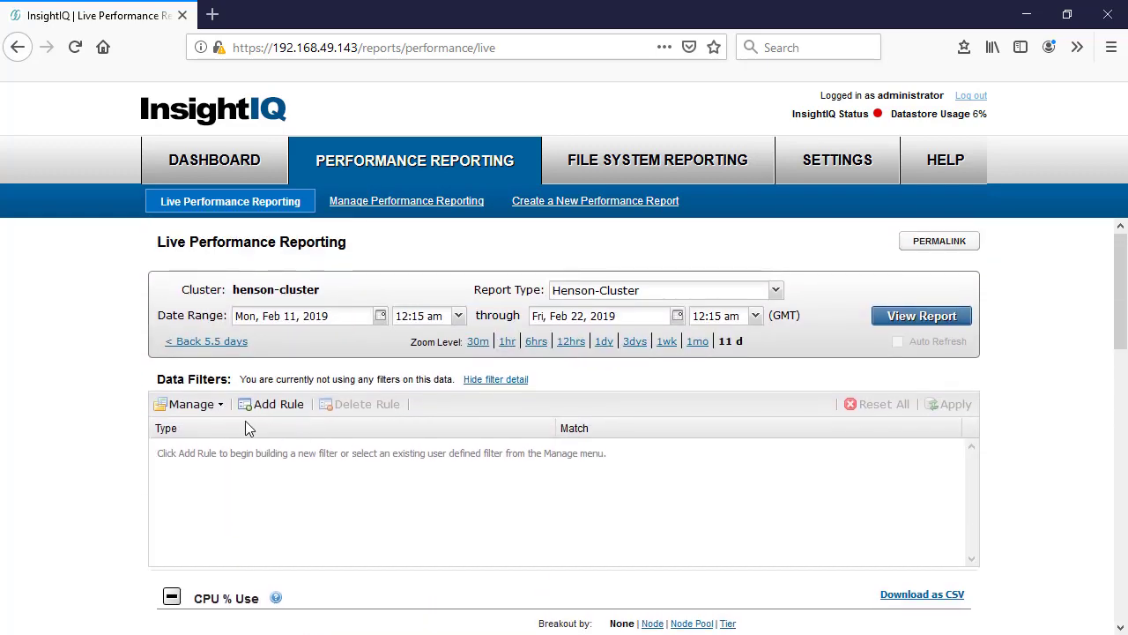
- Add a Client-type filter rule matching 192.168.49.143 and apply it to the report
{"action": "left_click", "coordinate": [258, 410]}
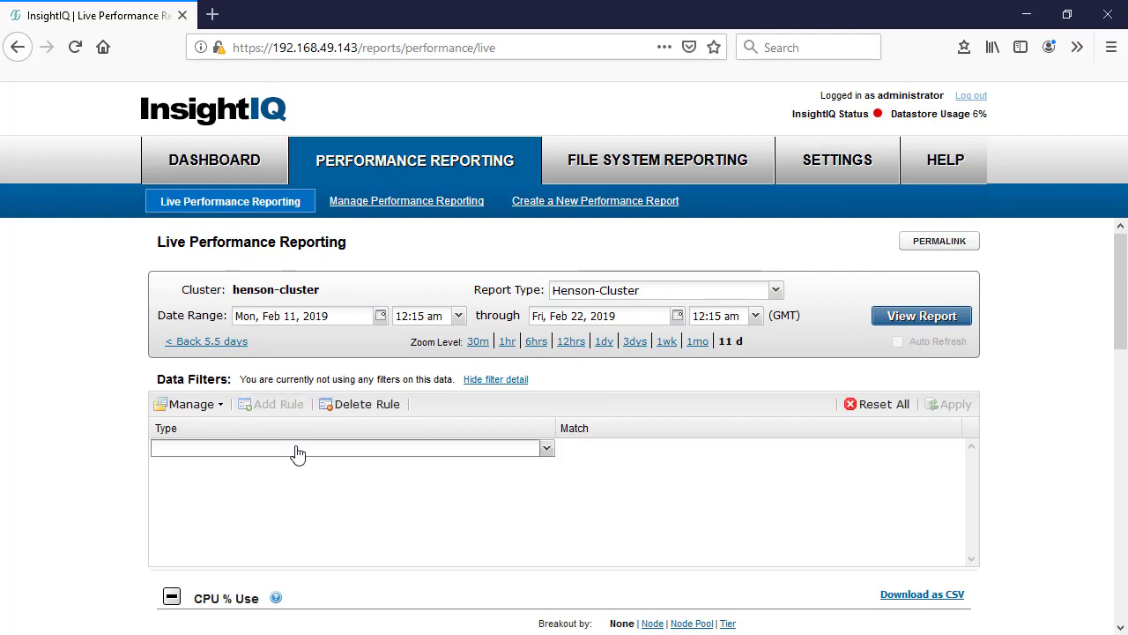
{"action": "left_click", "coordinate": [546, 450]}
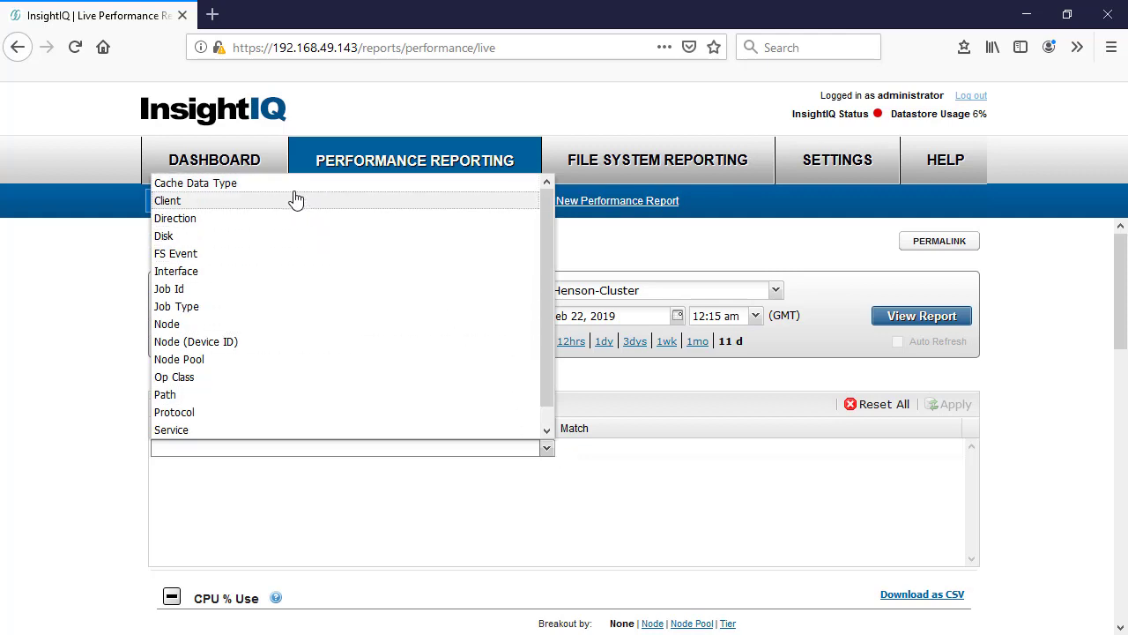
{"action": "left_click", "coordinate": [265, 201]}
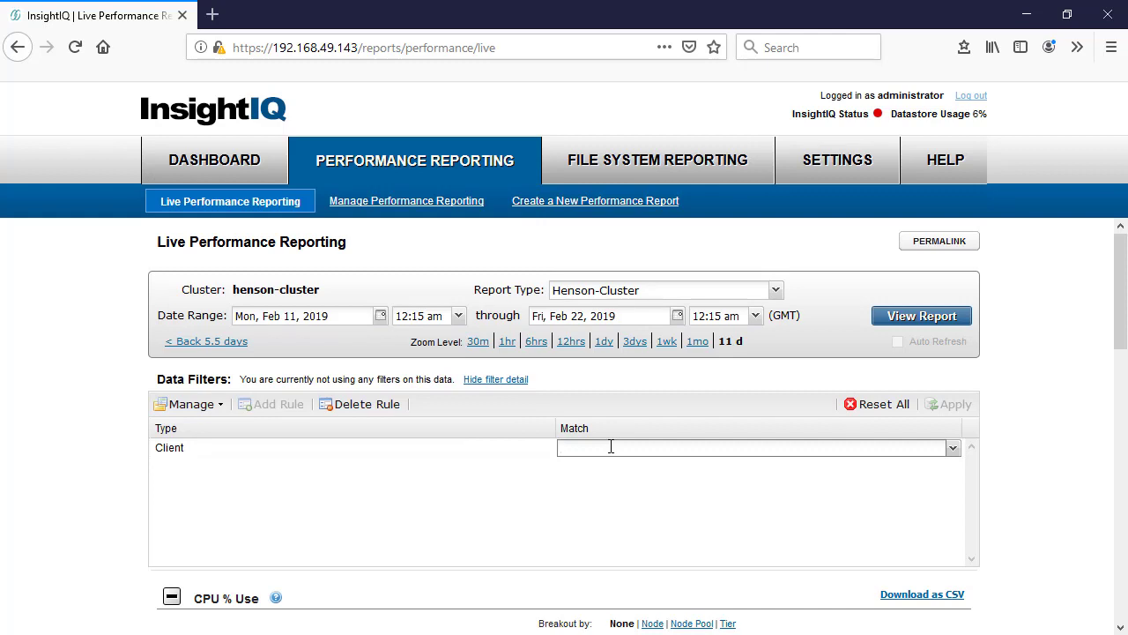
{"action": "type", "text": "192.168.49.143"}
{"action": "left_click", "coordinate": [604, 490]}
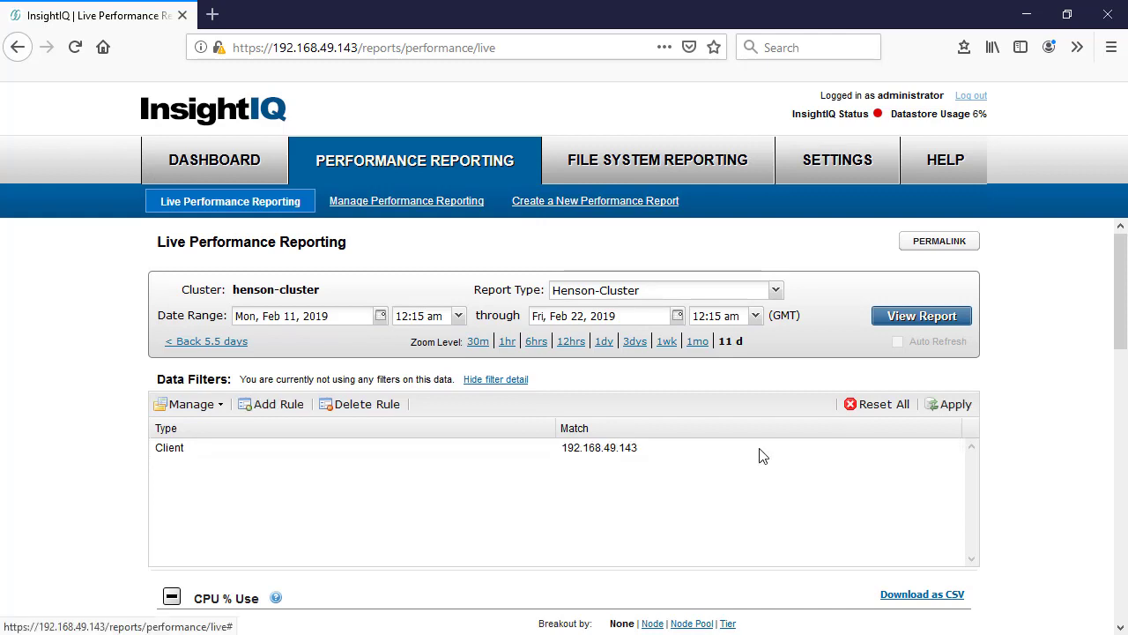
{"action": "left_click", "coordinate": [935, 413]}
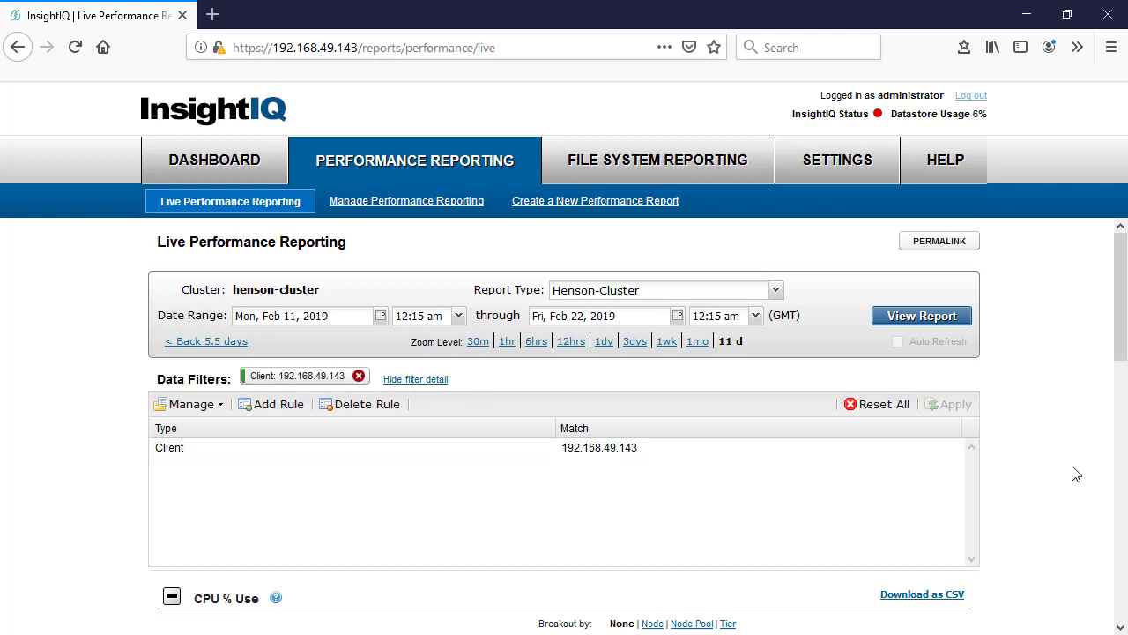
{"action": "scroll", "coordinate": [1067, 473], "scroll_direction": "down", "scroll_amount": 3}
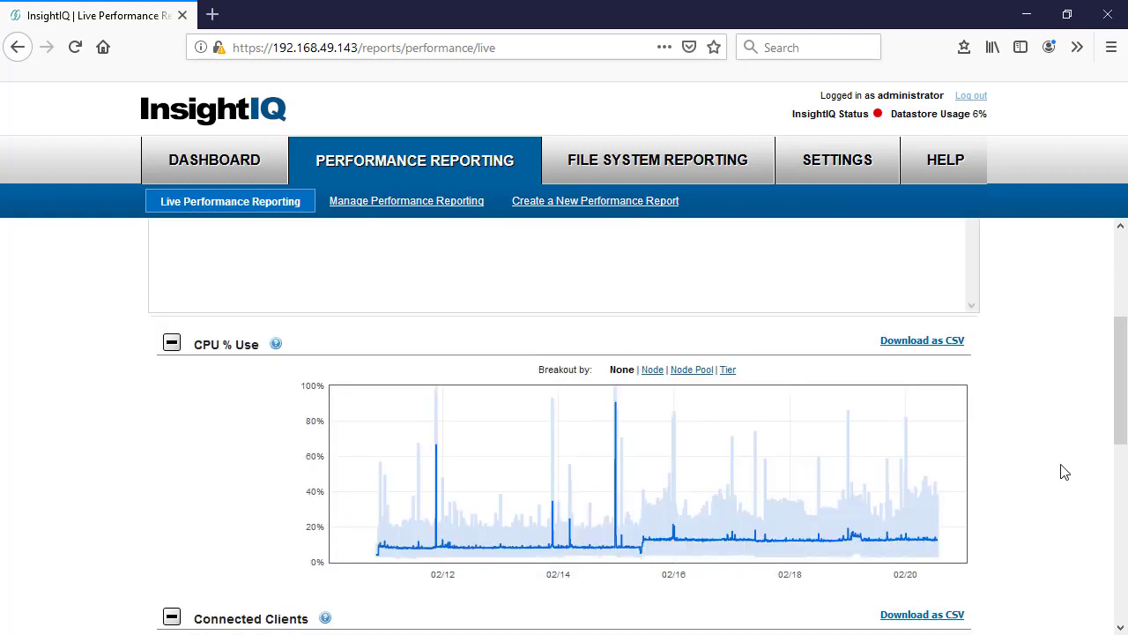
{"action": "scroll", "coordinate": [1062, 472], "scroll_direction": "down", "scroll_amount": 3}
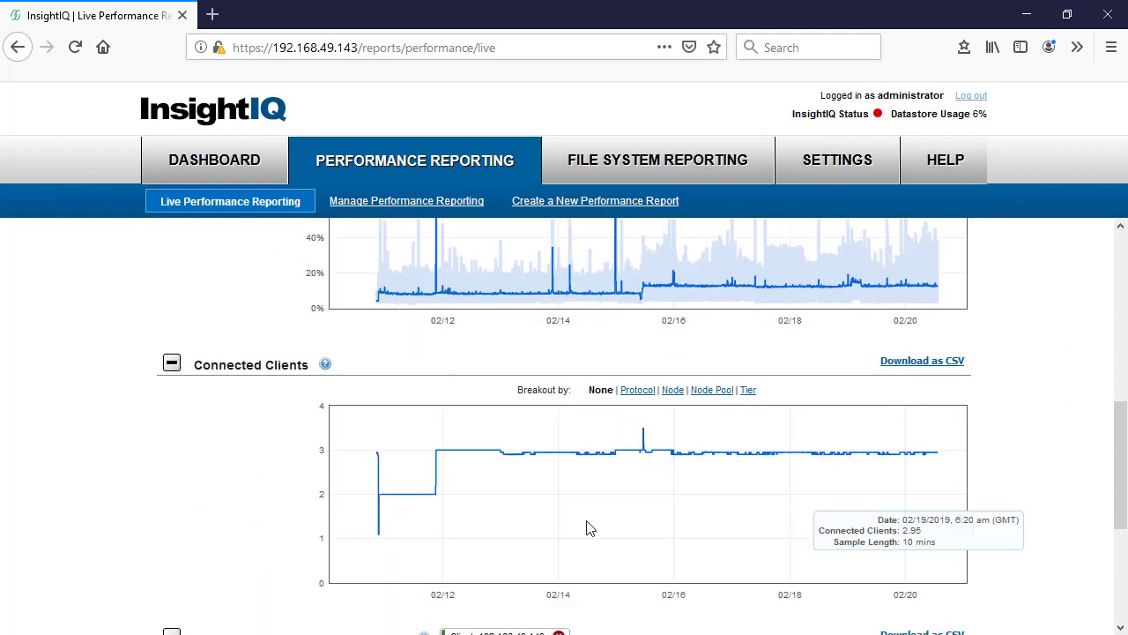
{"action": "scroll", "coordinate": [247, 491], "scroll_direction": "down", "scroll_amount": 3}
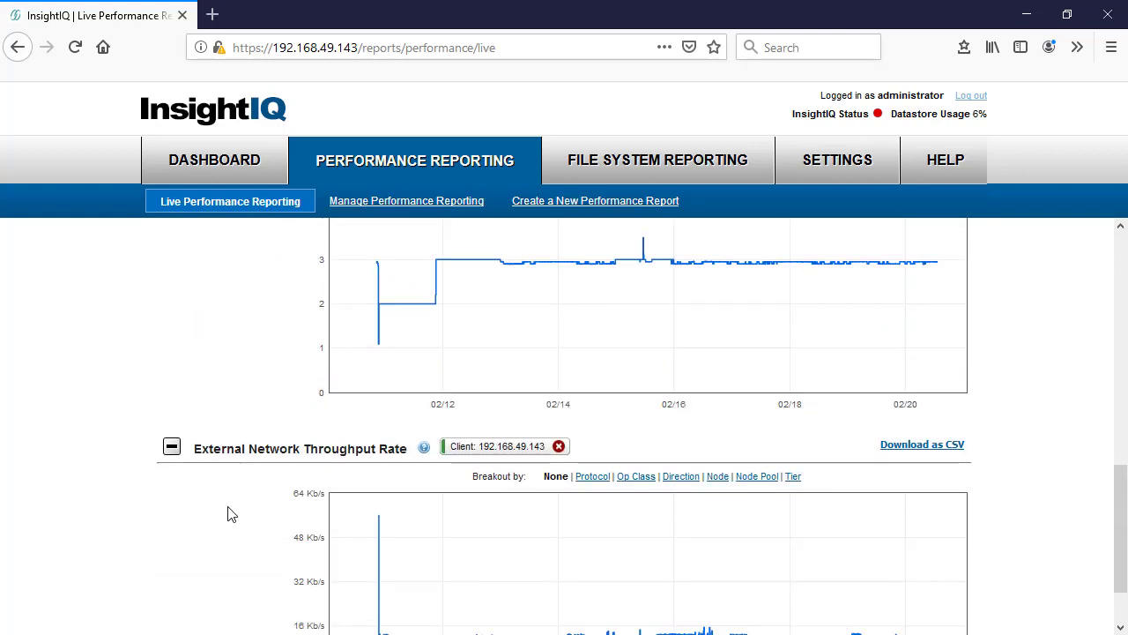
{"action": "scroll", "coordinate": [277, 485], "scroll_direction": "up", "scroll_amount": 1}
{"action": "scroll", "coordinate": [273, 497], "scroll_direction": "down", "scroll_amount": 1}
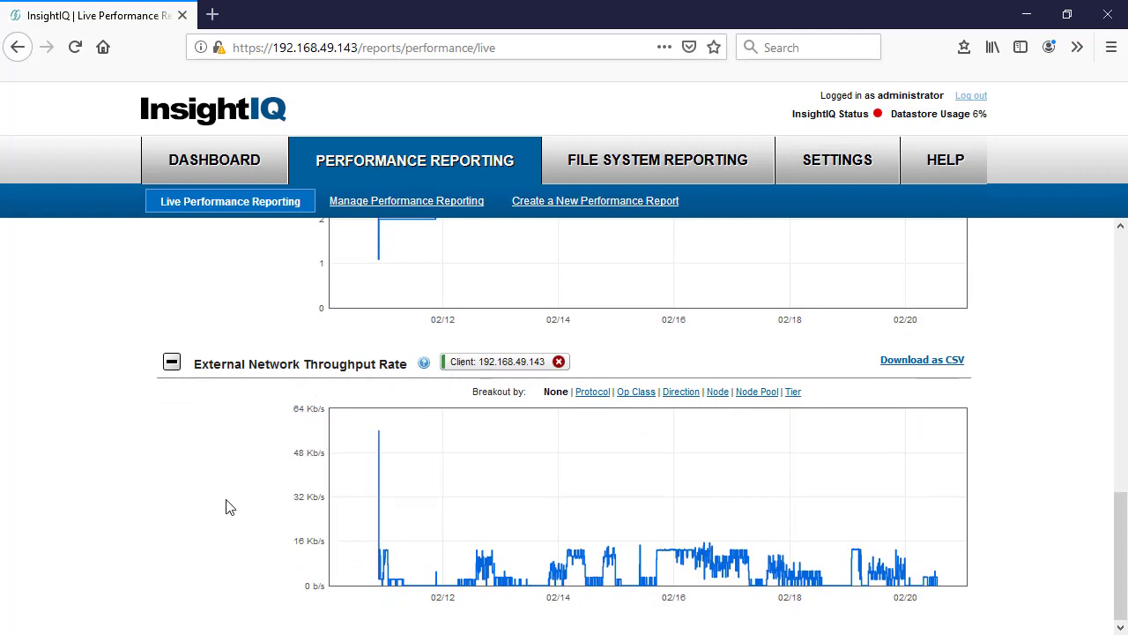
{"action": "scroll", "coordinate": [247, 524], "scroll_direction": "up", "scroll_amount": 6}
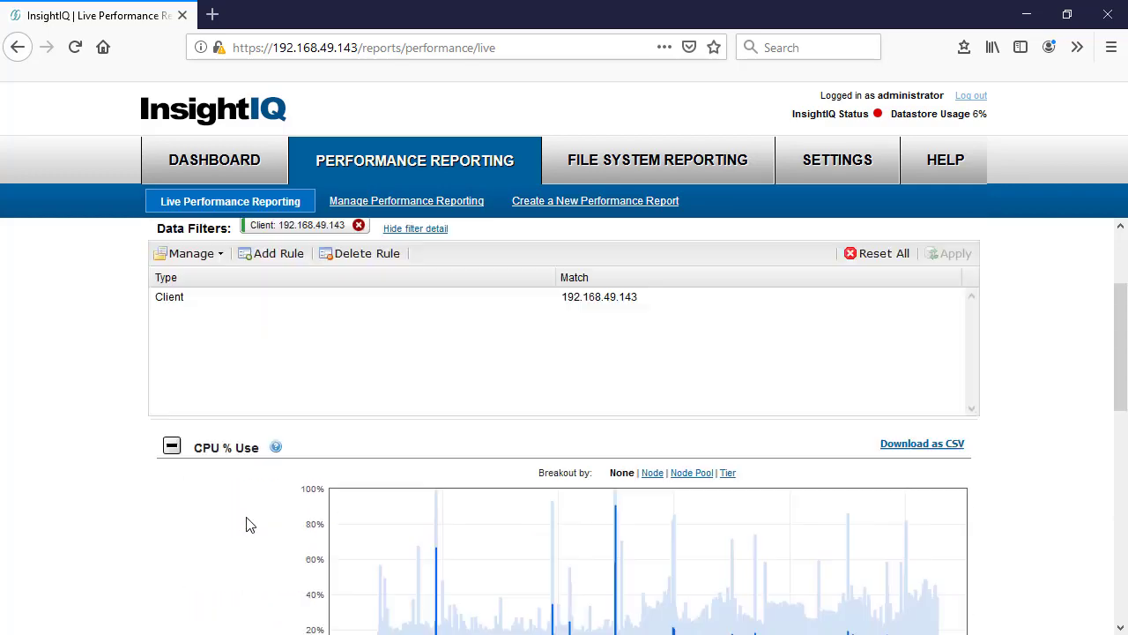
{"action": "scroll", "coordinate": [247, 524], "scroll_direction": "up", "scroll_amount": 3}
- Add a second rule of type Protocol with match value smb2, then apply both filters
{"action": "left_click", "coordinate": [275, 405]}
{"action": "left_click", "coordinate": [546, 467]}
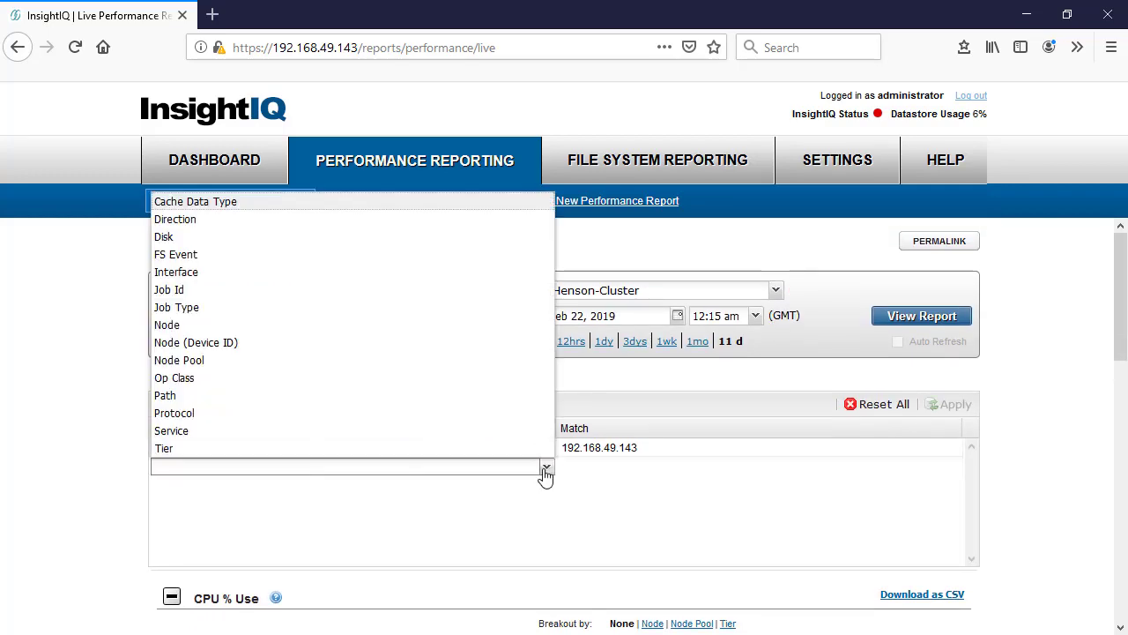
{"action": "left_click", "coordinate": [428, 415]}
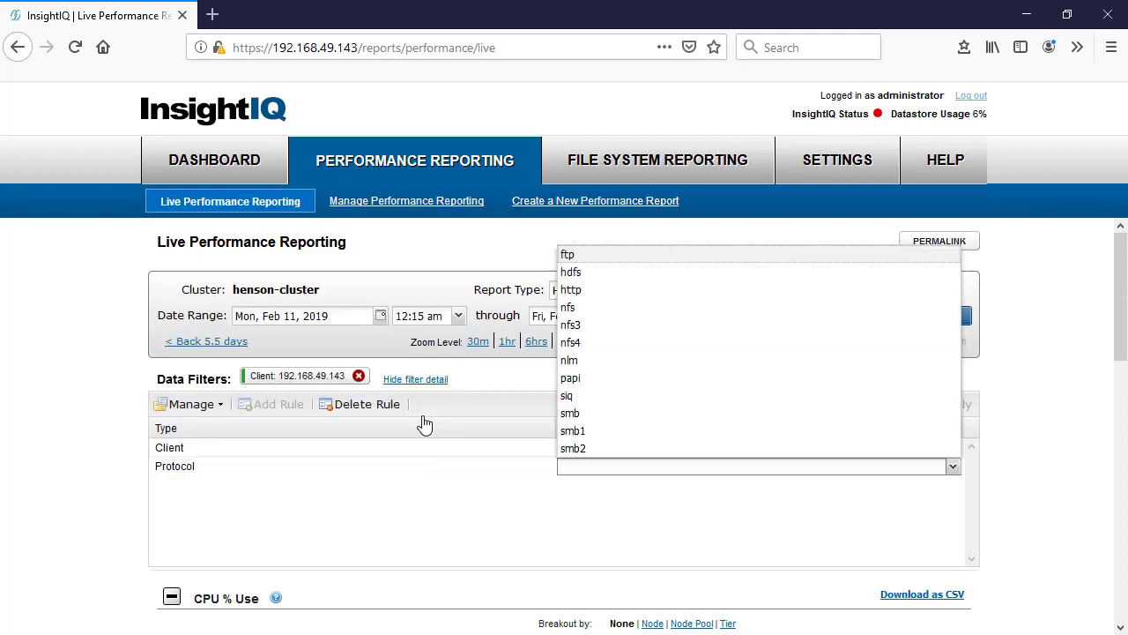
{"action": "left_click", "coordinate": [652, 449]}
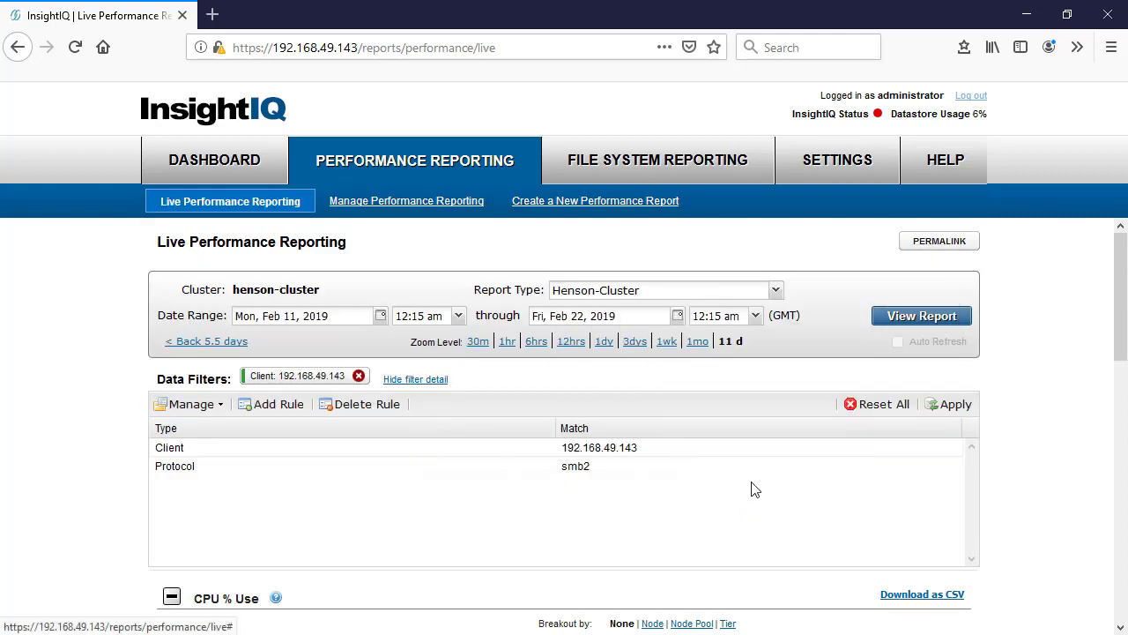
{"action": "left_click", "coordinate": [868, 454]}
{"action": "left_click", "coordinate": [860, 467]}
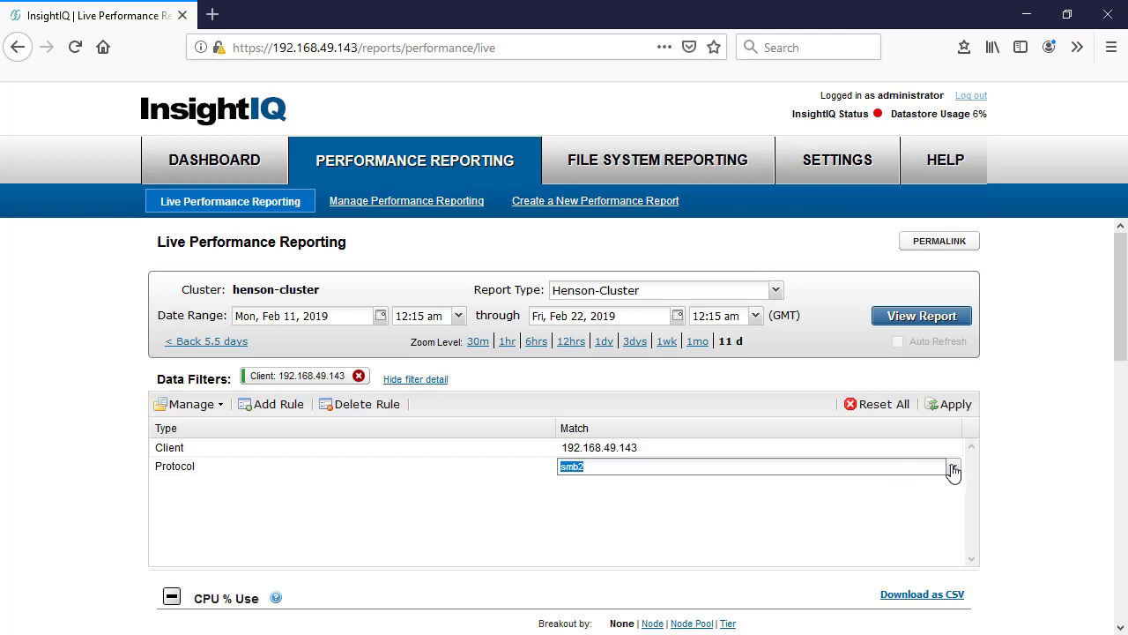
{"action": "left_click", "coordinate": [953, 470]}
{"action": "left_click", "coordinate": [834, 529]}
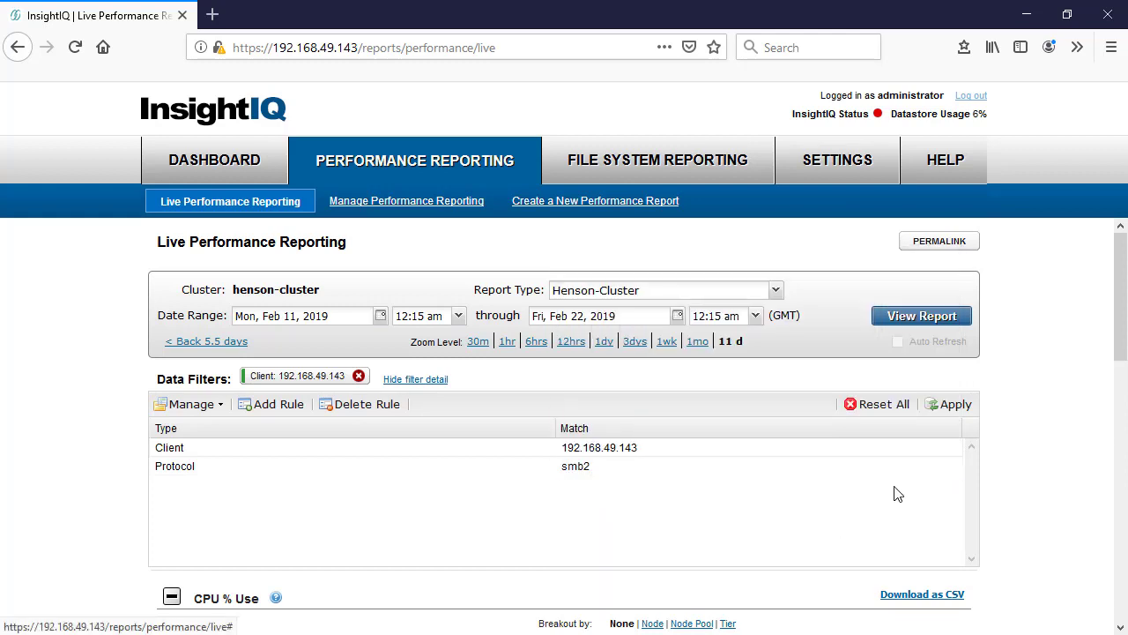
{"action": "left_click", "coordinate": [958, 405]}
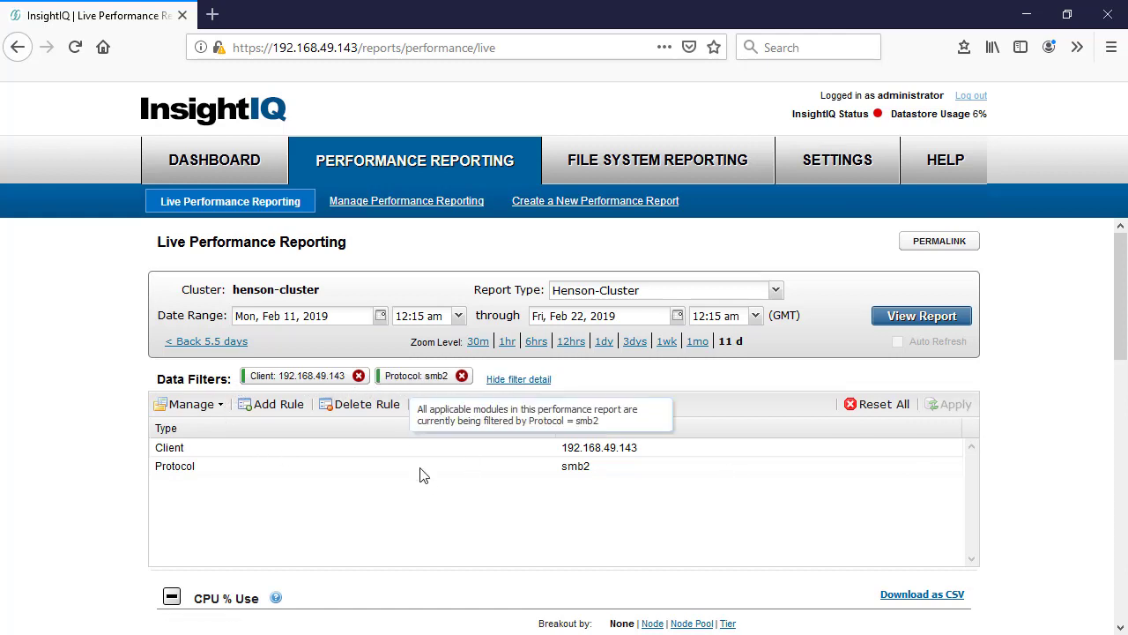
{"action": "scroll", "coordinate": [430, 483], "scroll_direction": "down", "scroll_amount": 6}
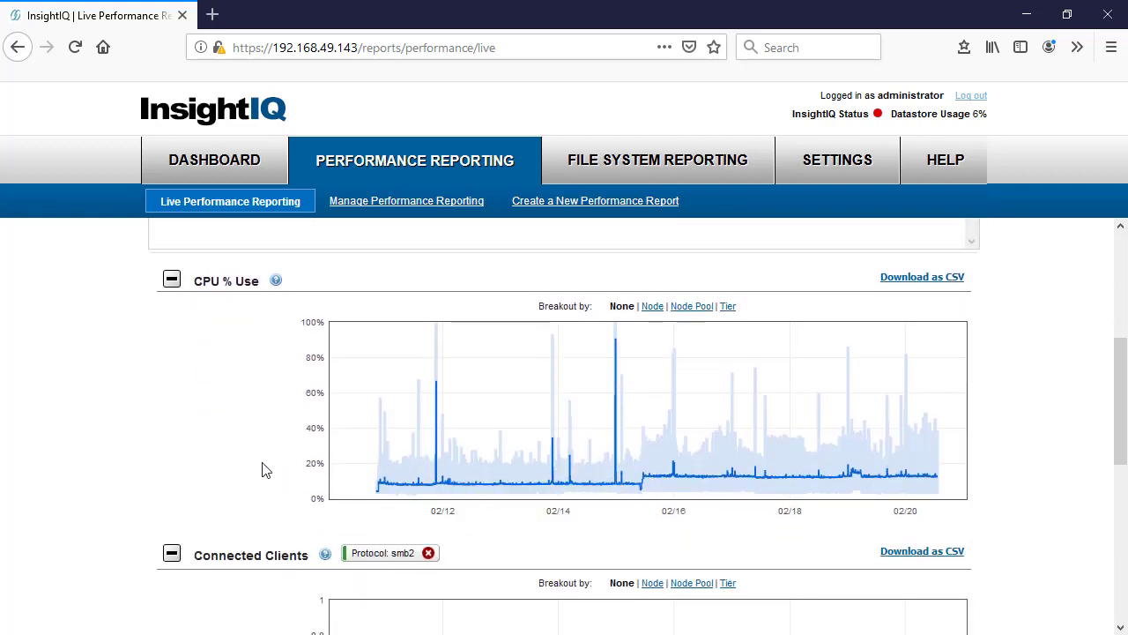
{"action": "scroll", "coordinate": [262, 470], "scroll_direction": "down", "scroll_amount": 4}
{"action": "scroll", "coordinate": [253, 470], "scroll_direction": "down", "scroll_amount": 2}
{"action": "scroll", "coordinate": [253, 470], "scroll_direction": "down", "scroll_amount": 3}
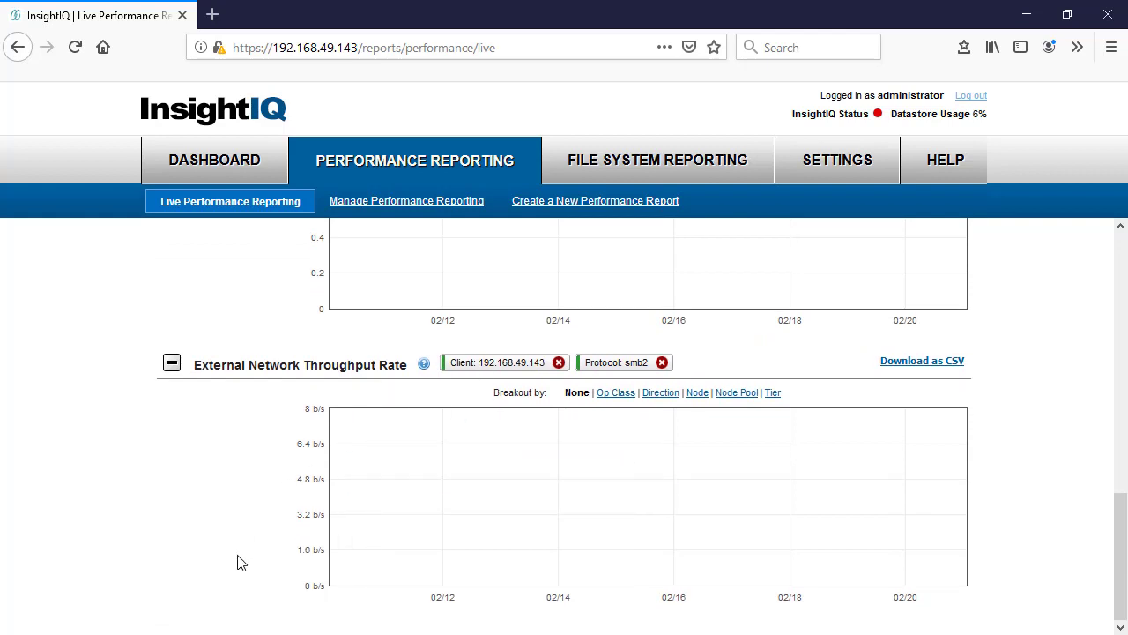
{"action": "scroll", "coordinate": [238, 561], "scroll_direction": "up", "scroll_amount": 5}
{"action": "scroll", "coordinate": [240, 561], "scroll_direction": "up", "scroll_amount": 10}
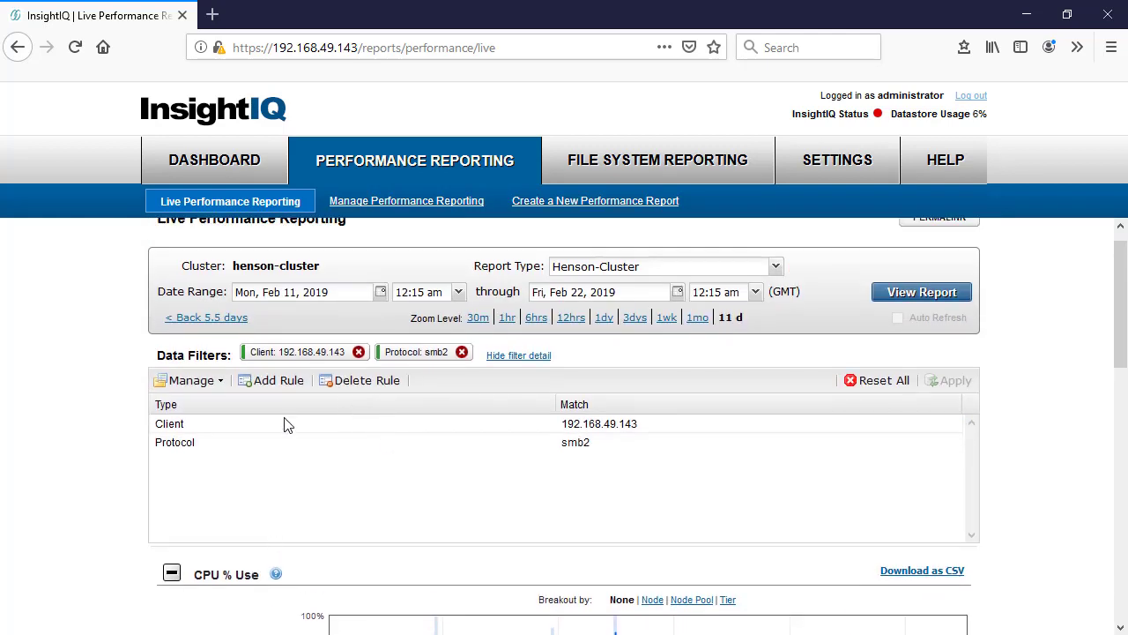
{"action": "double_click", "coordinate": [323, 444]}
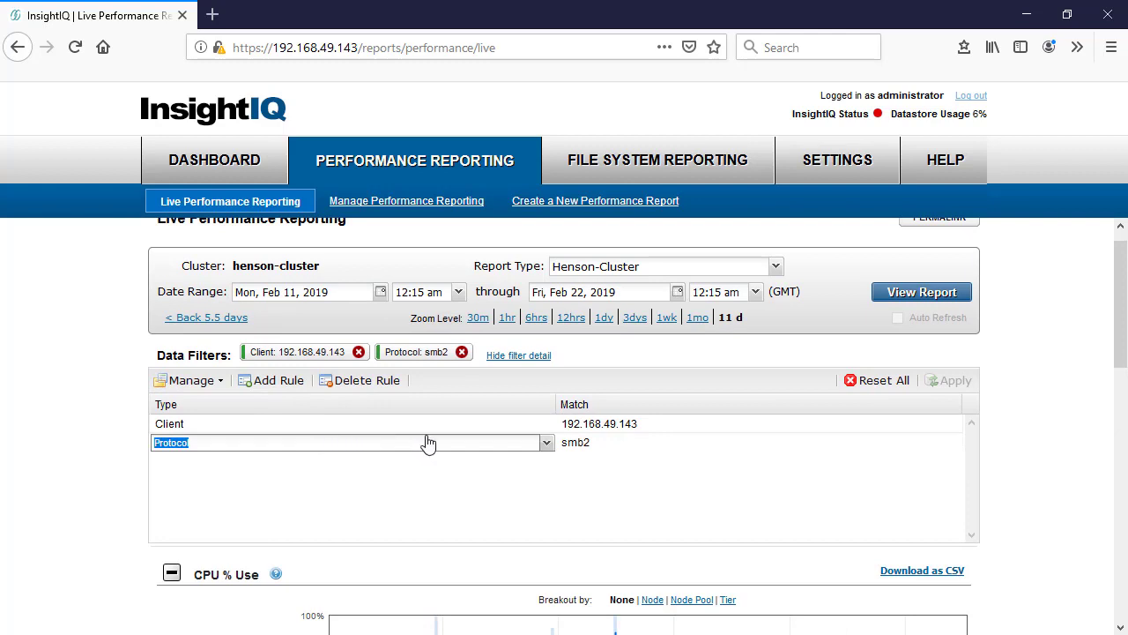
{"action": "left_click", "coordinate": [774, 269]}
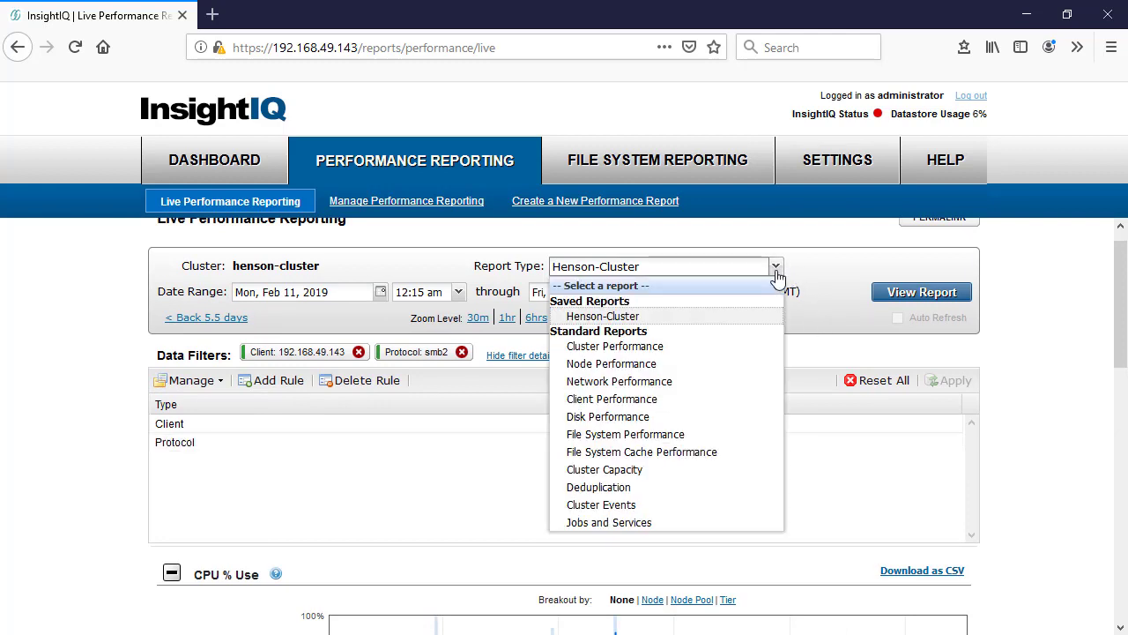
{"action": "left_click", "coordinate": [813, 357]}
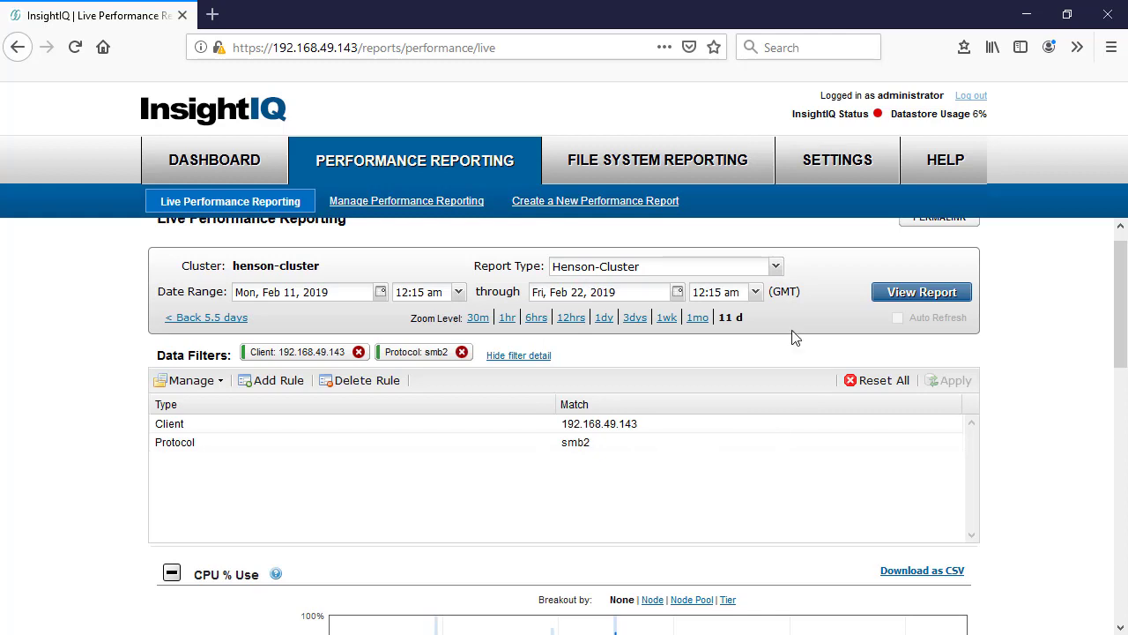
{"action": "left_click", "coordinate": [776, 268]}
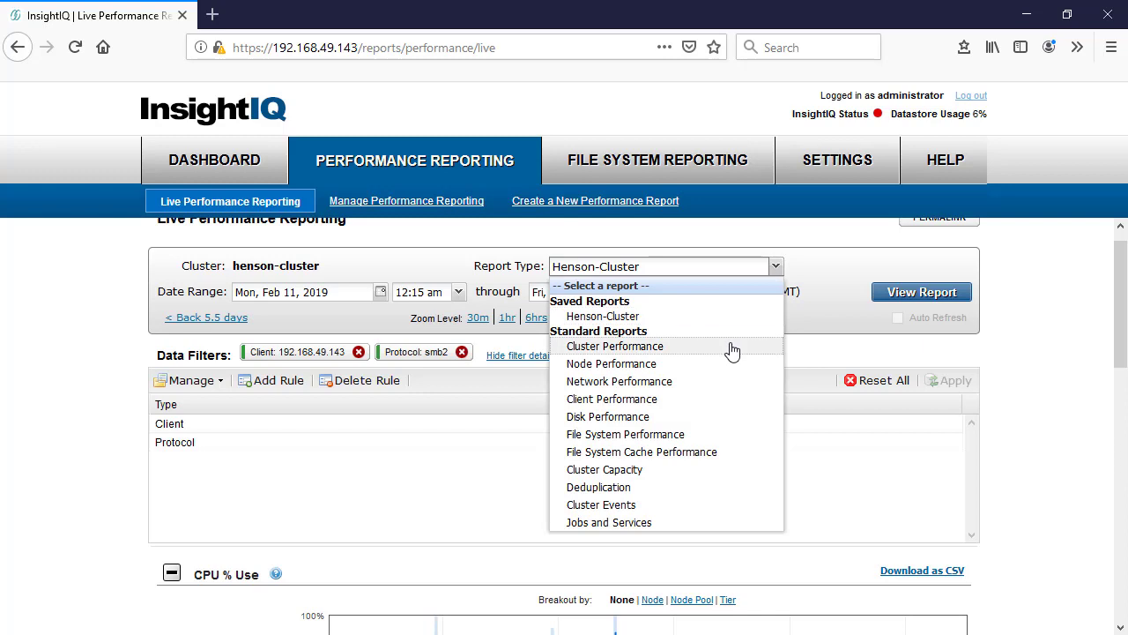
{"action": "left_click", "coordinate": [814, 357]}
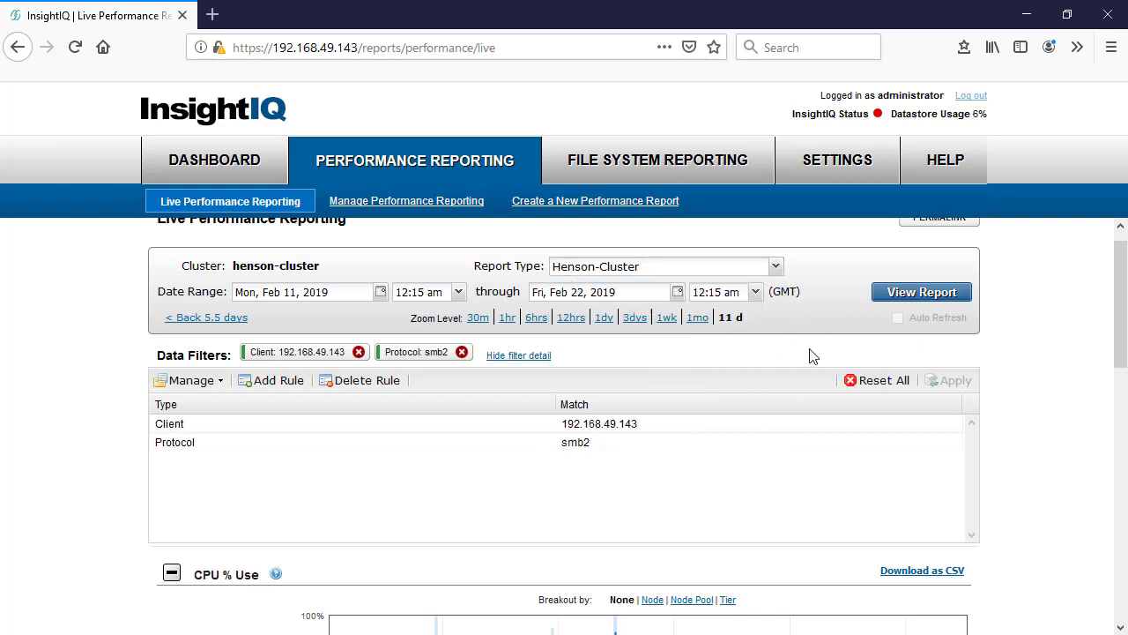